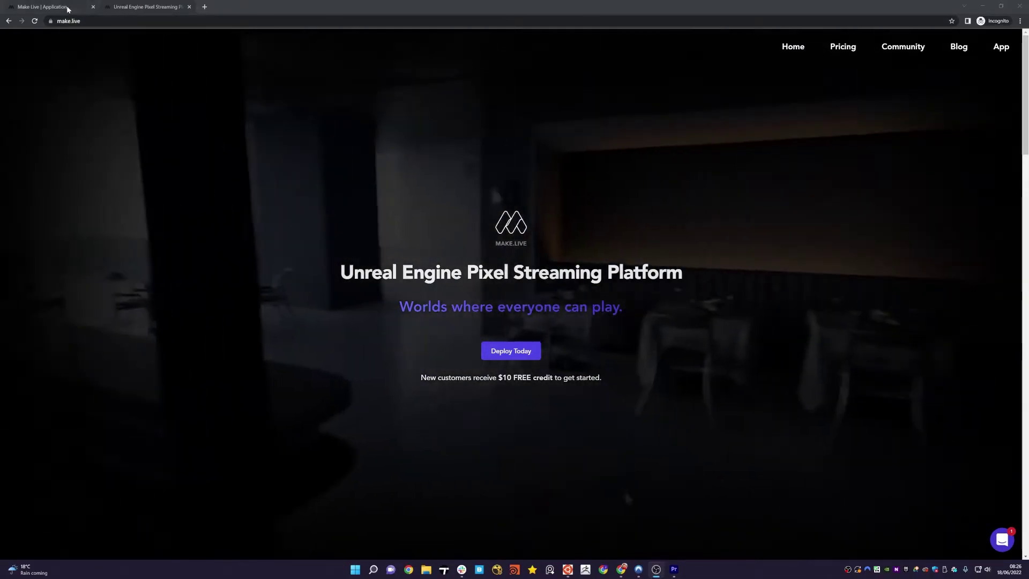
# Switch to the Make.Live Projects dashboard and scroll down to the art-gallery card.
pyautogui.click(67, 9)
pyautogui.scroll(-6, 282, 396)
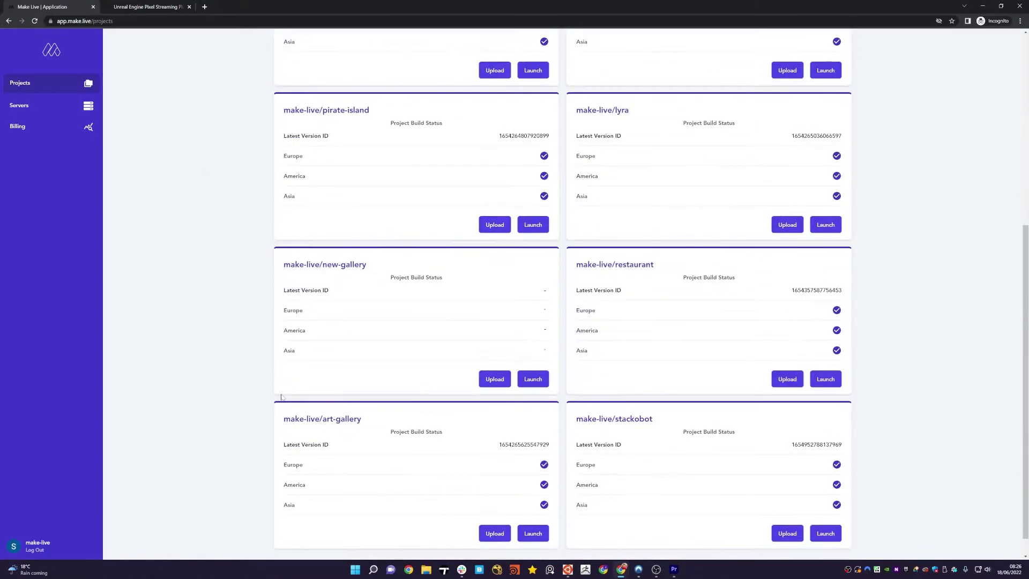
pyautogui.scroll(-1, 281, 396)
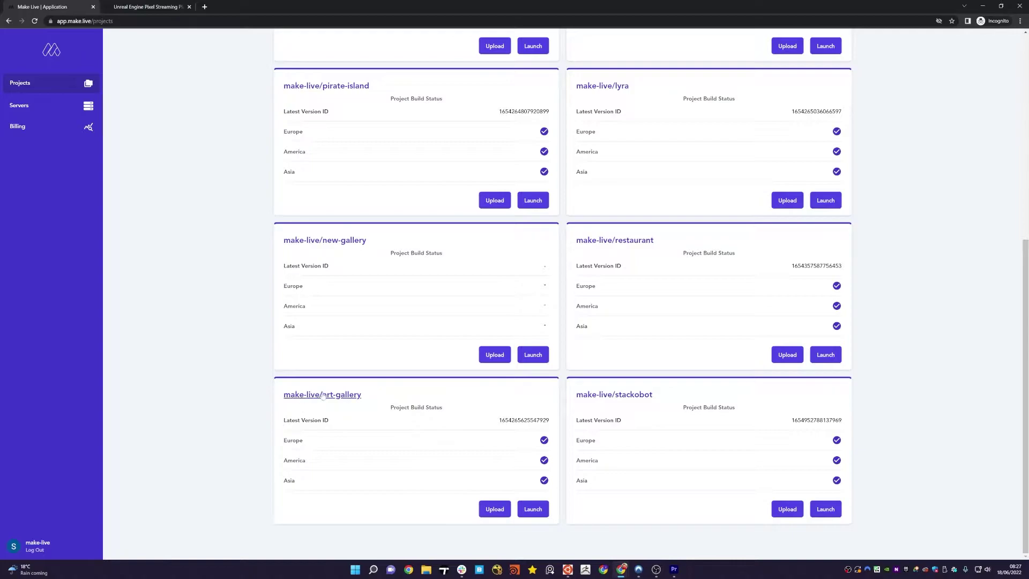
# Open the art-gallery project's edit page.
pyautogui.click(442, 398)
pyautogui.scroll(-2, 432, 337)
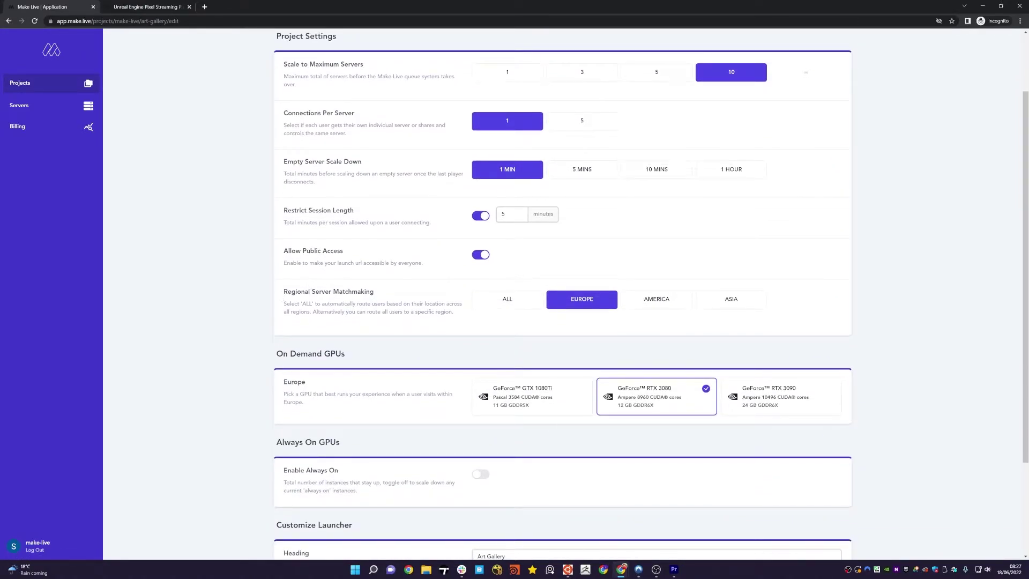
pyautogui.scroll(1, 400, 291)
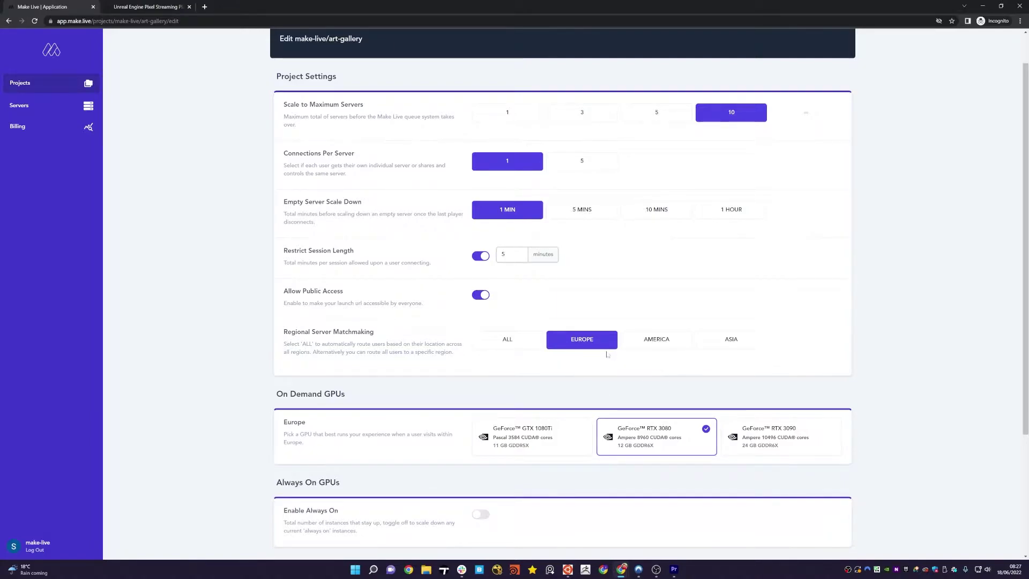
# Try the America, Asia and Europe matchmaking regions, ending on America.
pyautogui.click(655, 342)
pyautogui.click(727, 344)
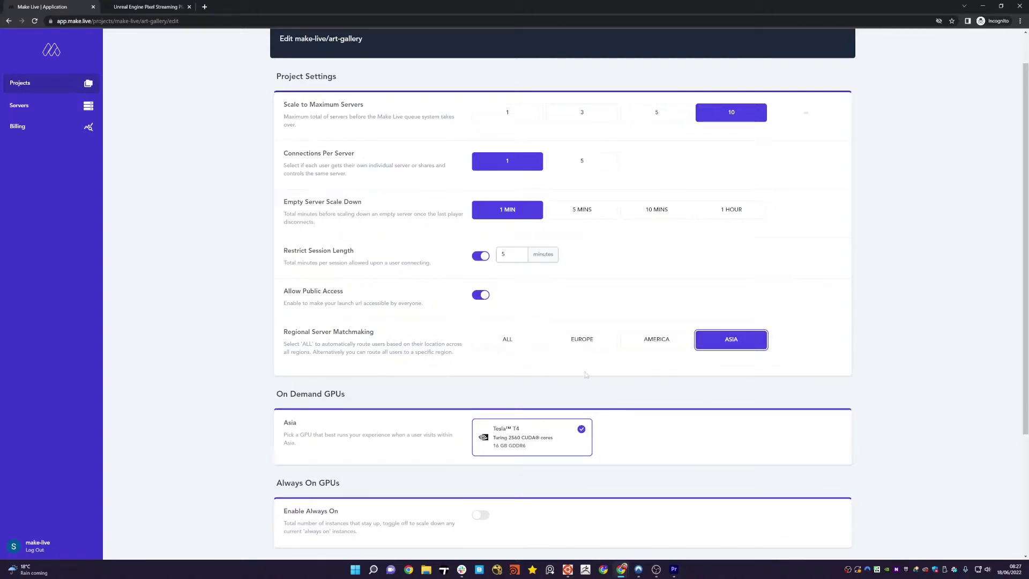
pyautogui.click(658, 343)
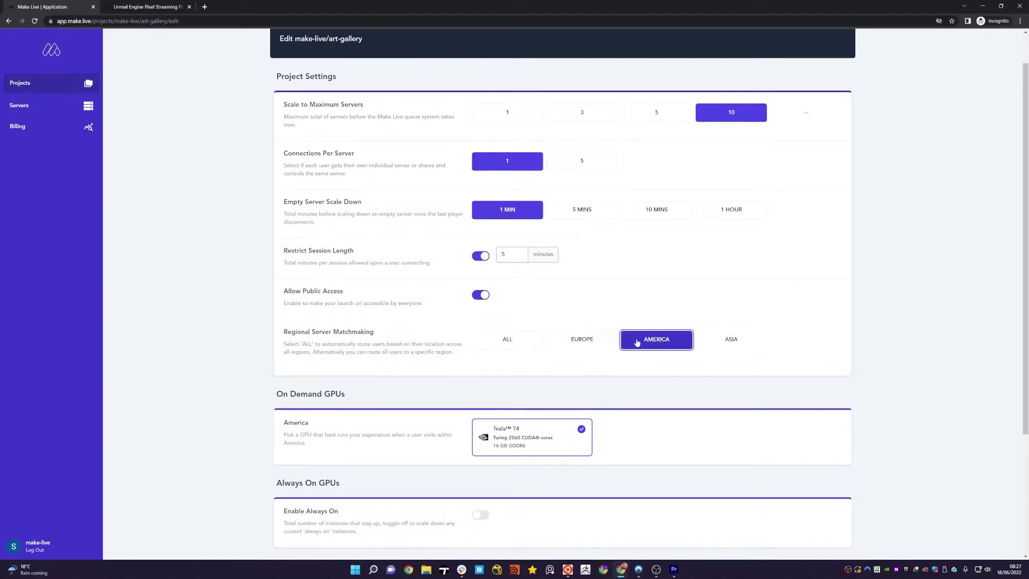
pyautogui.click(602, 345)
pyautogui.click(664, 345)
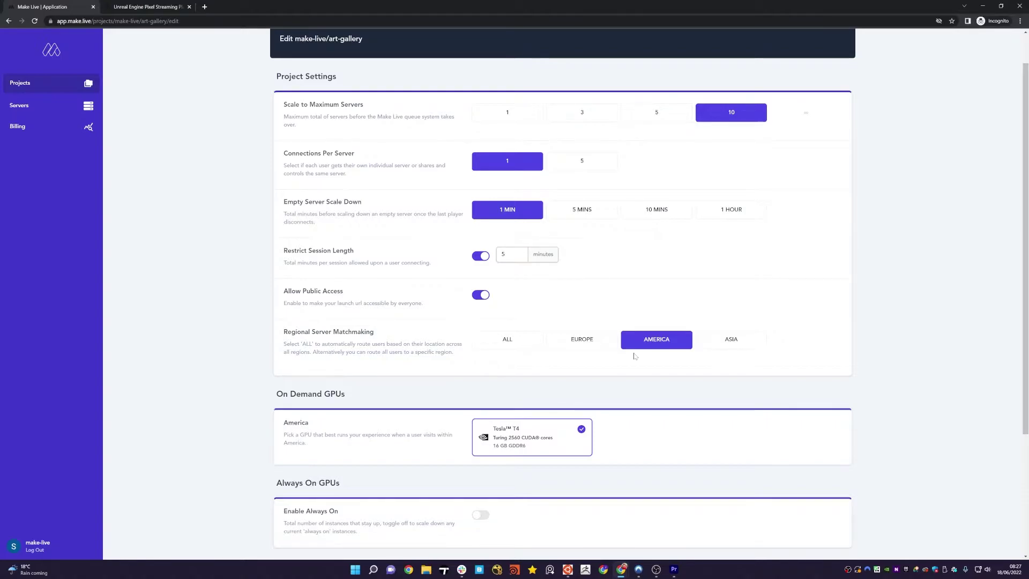
# Set matchmaking to ALL, choose the GeForce GTX 1080Ti for Europe, and update art-gallery.
pyautogui.click(510, 342)
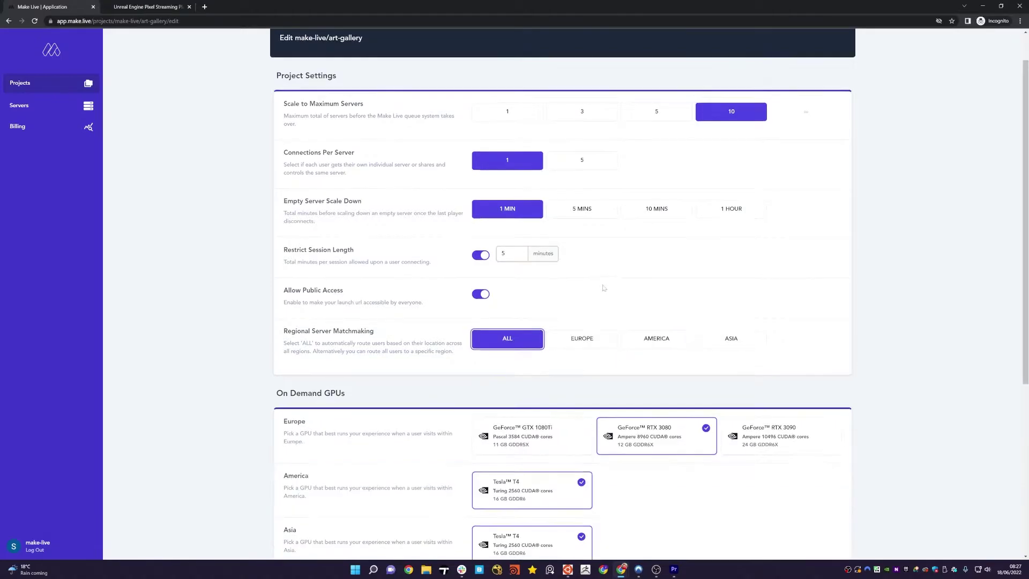
pyautogui.scroll(-3, 605, 285)
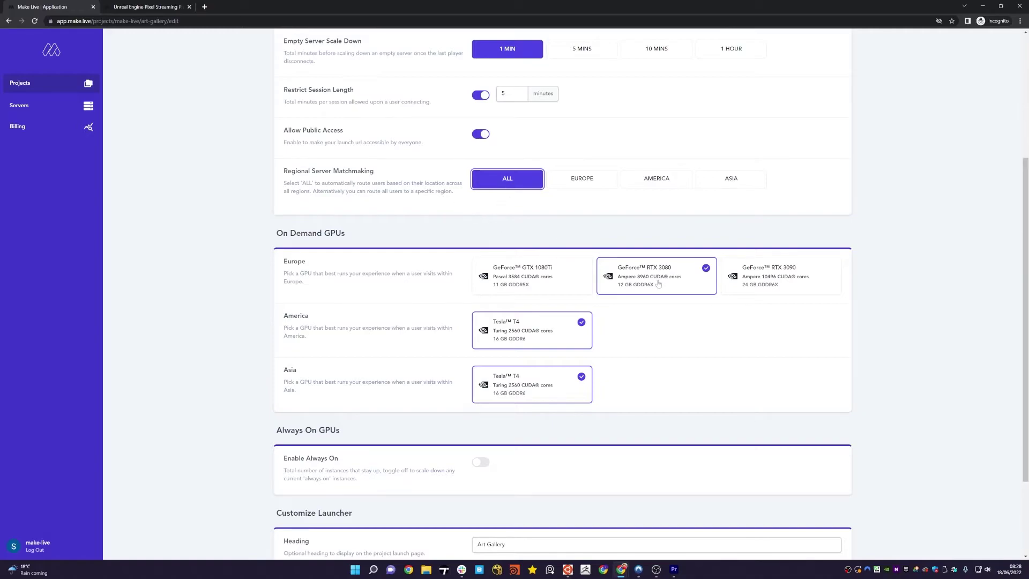
pyautogui.click(525, 282)
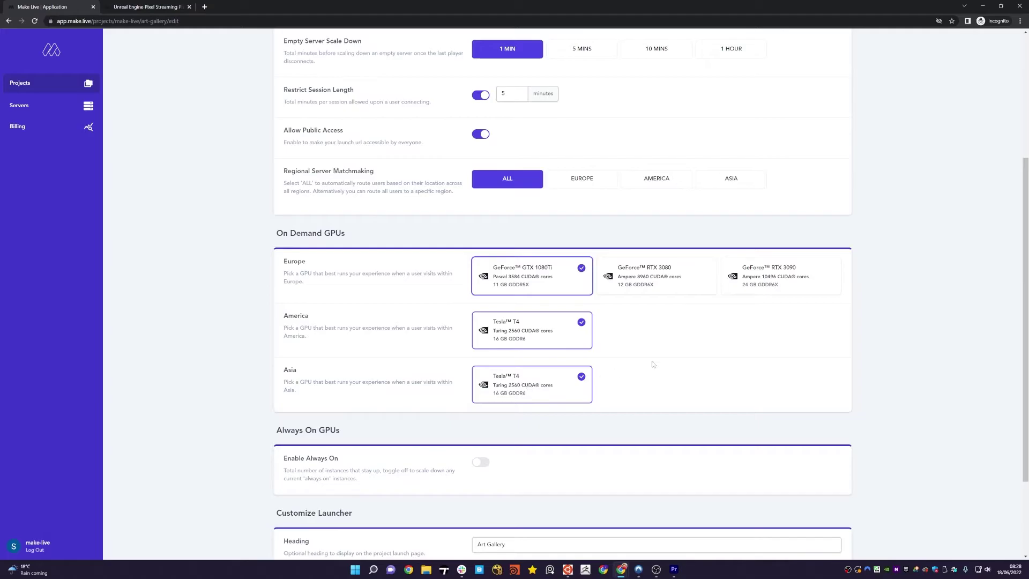
pyautogui.scroll(-1, 655, 329)
pyautogui.scroll(-2, 663, 328)
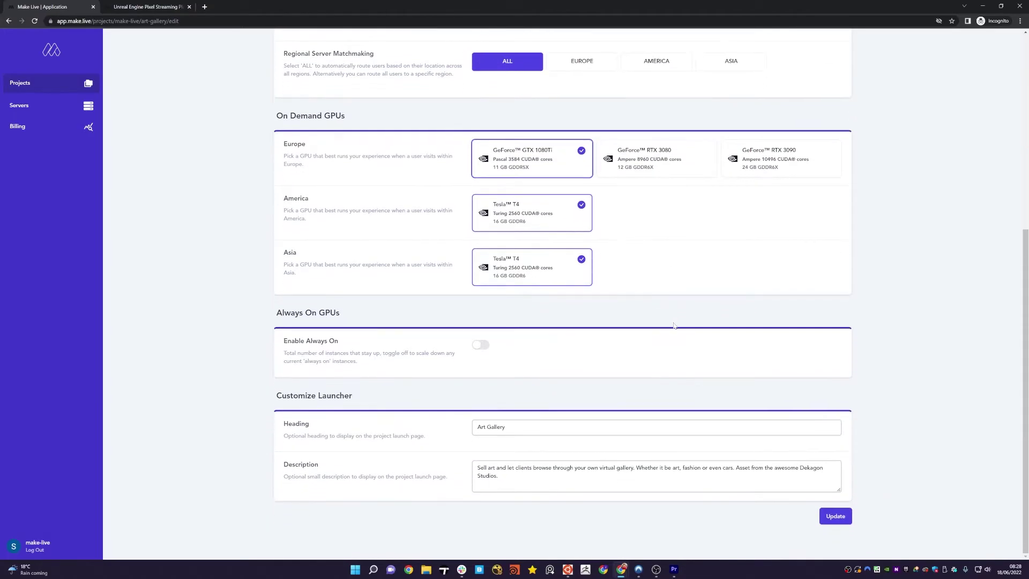
pyautogui.click(836, 516)
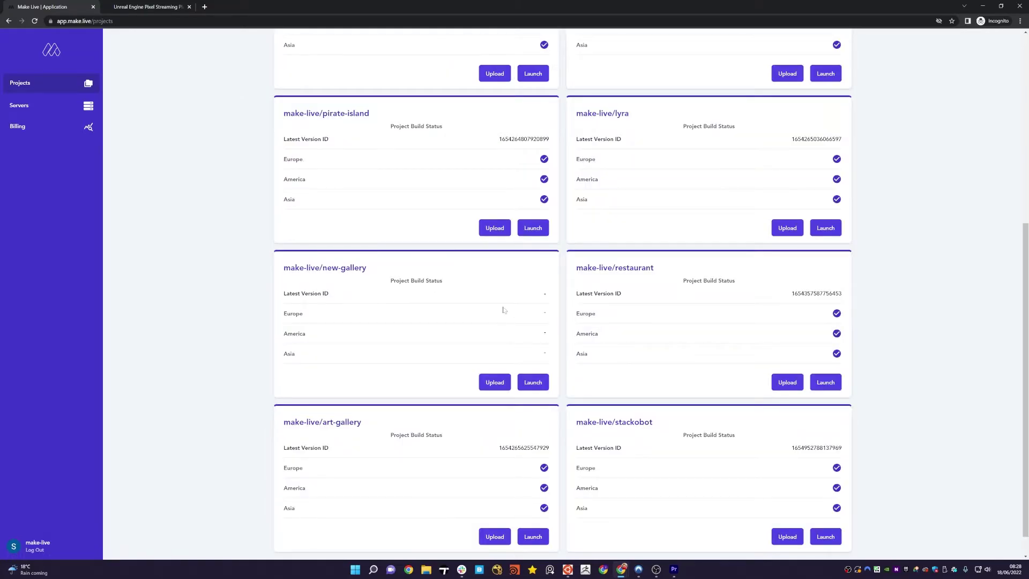
pyautogui.scroll(-1, 503, 310)
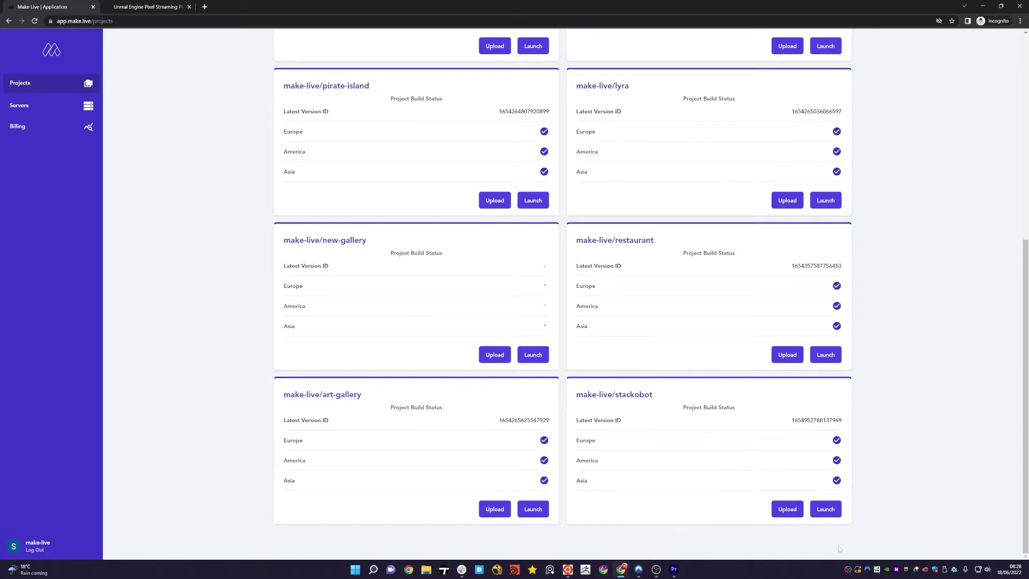
pyautogui.click(857, 569)
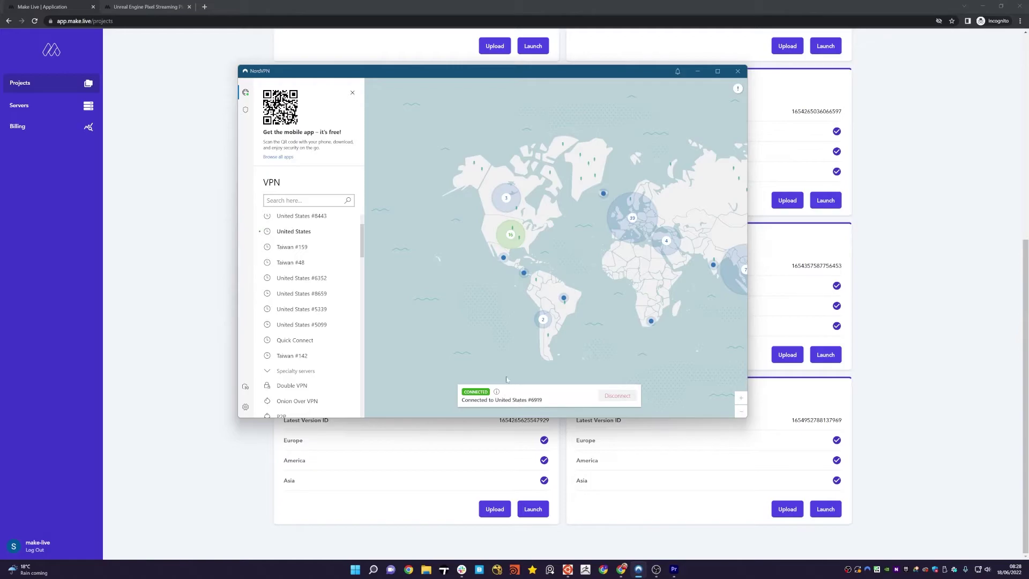
pyautogui.click(198, 319)
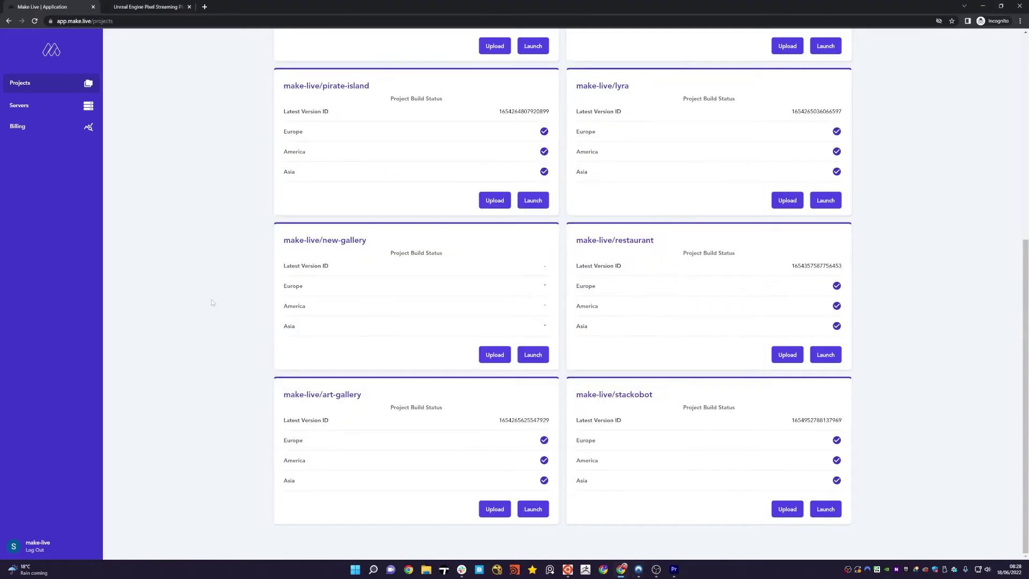
pyautogui.moveTo(621, 571)
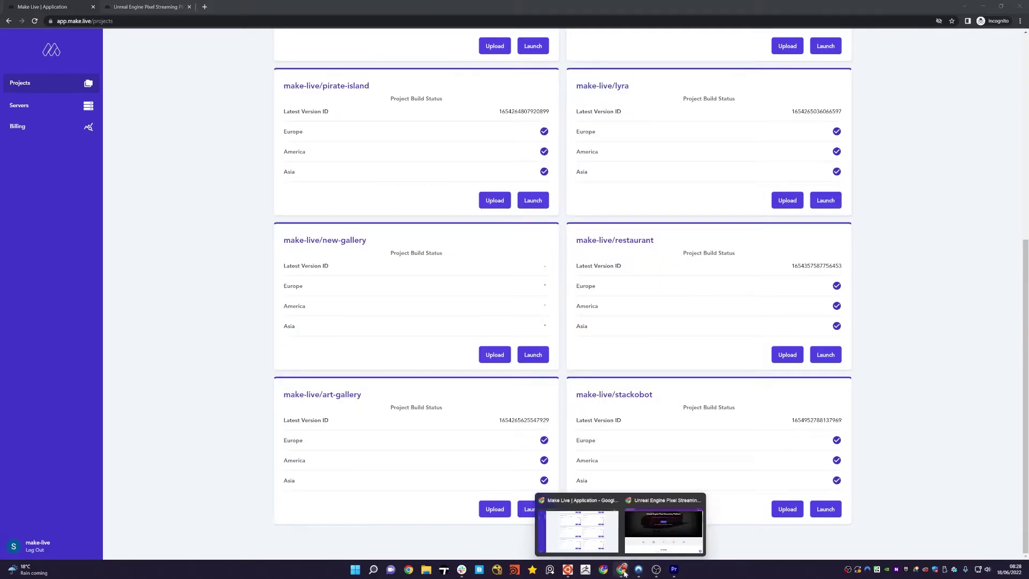
# Launch the public Art Gallery demo from the maximized make.live website window.
pyautogui.click(664, 528)
pyautogui.doubleClick(484, 45)
pyautogui.scroll(-7, 542, 317)
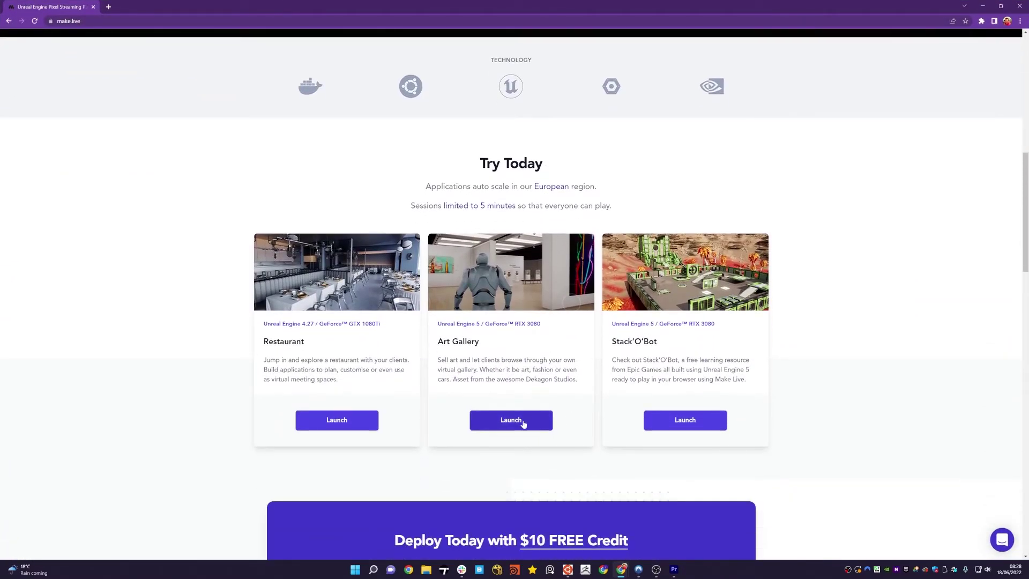
pyautogui.click(518, 421)
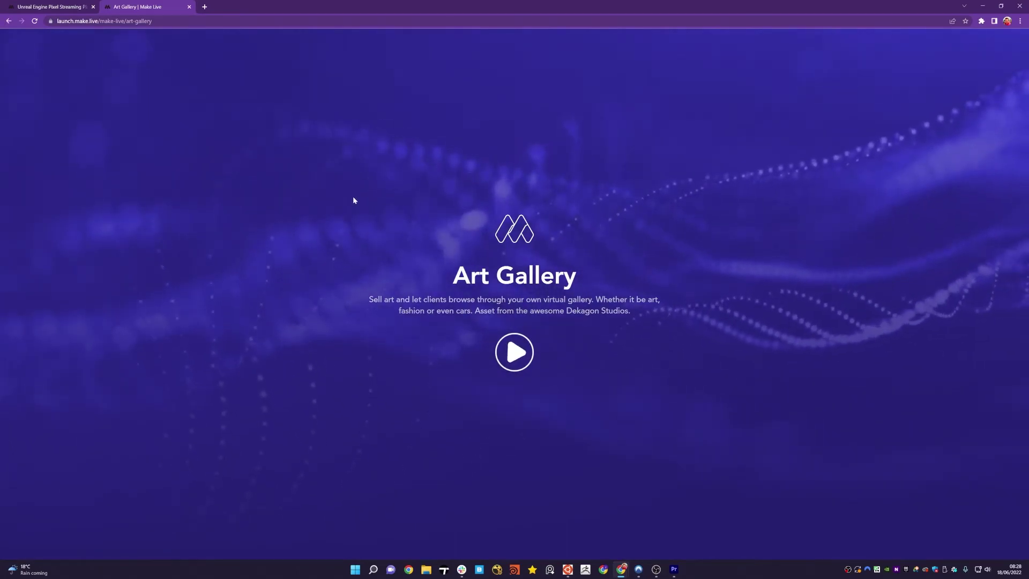
# Check Server Live View for art-gallery's server provisioning in the America region.
pyautogui.click(985, 6)
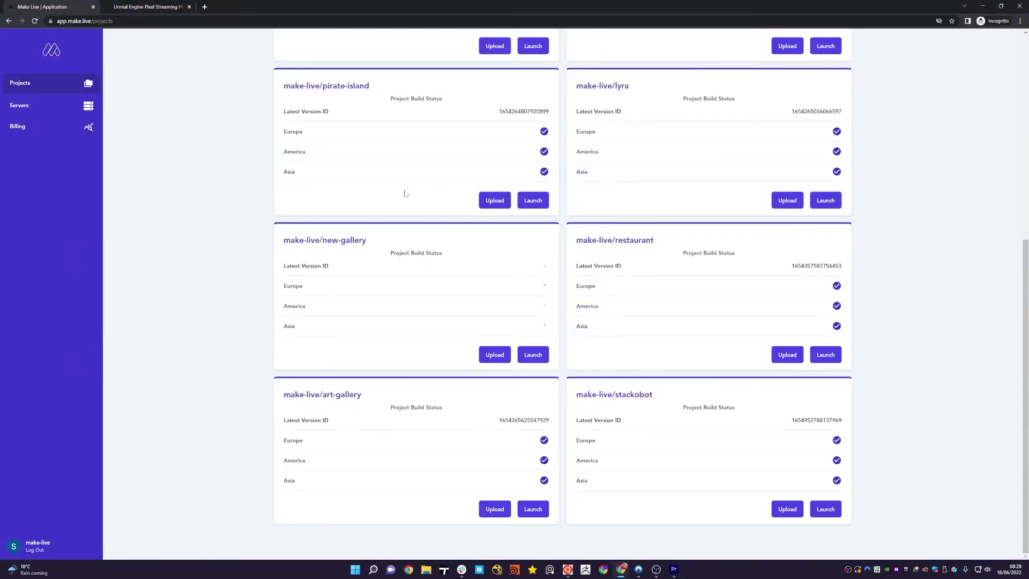
pyautogui.click(46, 106)
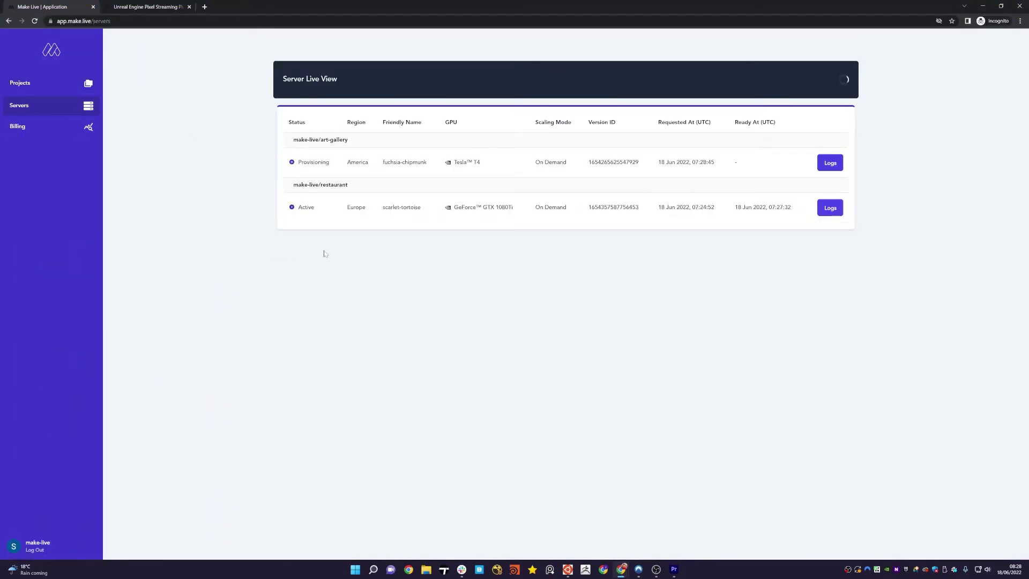
pyautogui.moveTo(293, 140); pyautogui.dragTo(349, 140)
pyautogui.click(361, 221)
pyautogui.doubleClick(358, 162)
pyautogui.click(345, 285)
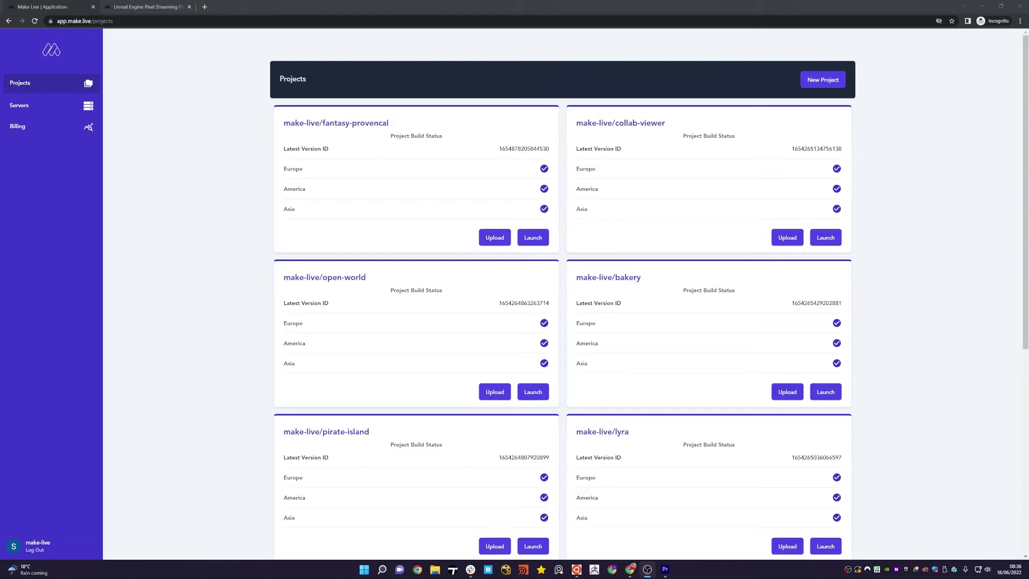
# Open art-gallery's edit page and switch on Enable Always On.
pyautogui.scroll(-6, 374, 291)
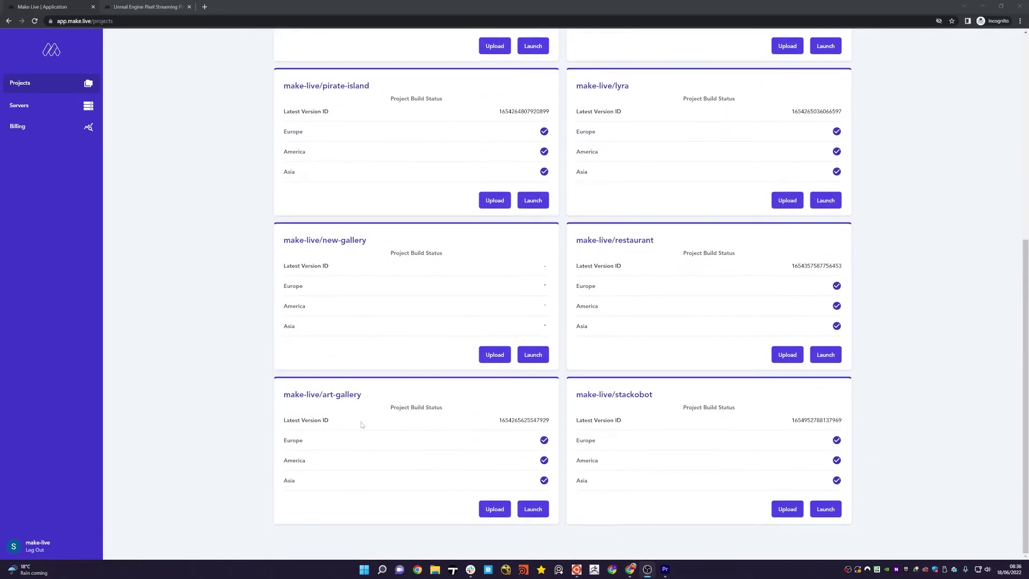
pyautogui.click(347, 396)
pyautogui.scroll(-5, 415, 362)
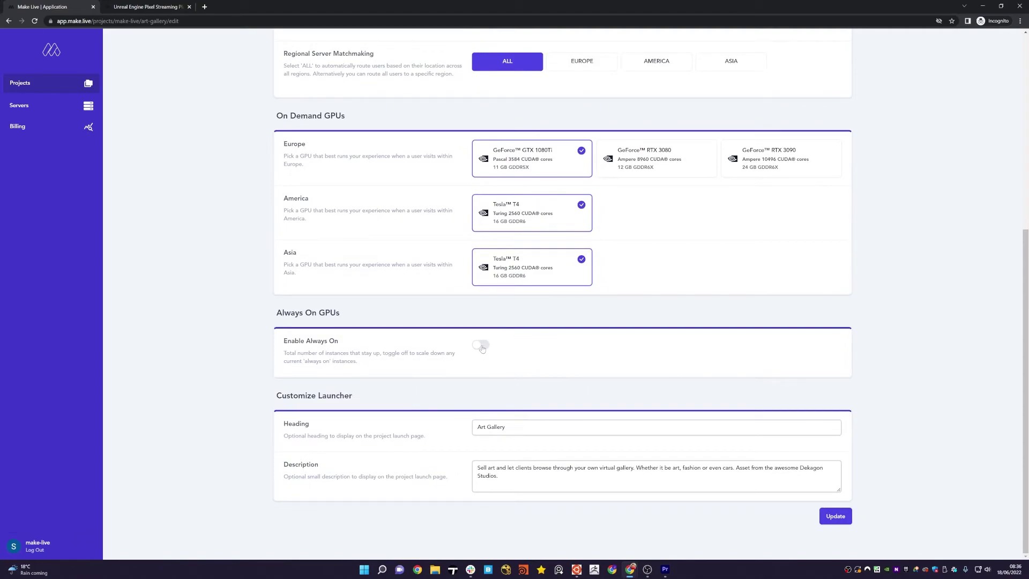
pyautogui.click(481, 347)
# Set the Europe and America always-on instances to 1.
pyautogui.scroll(-2, 535, 346)
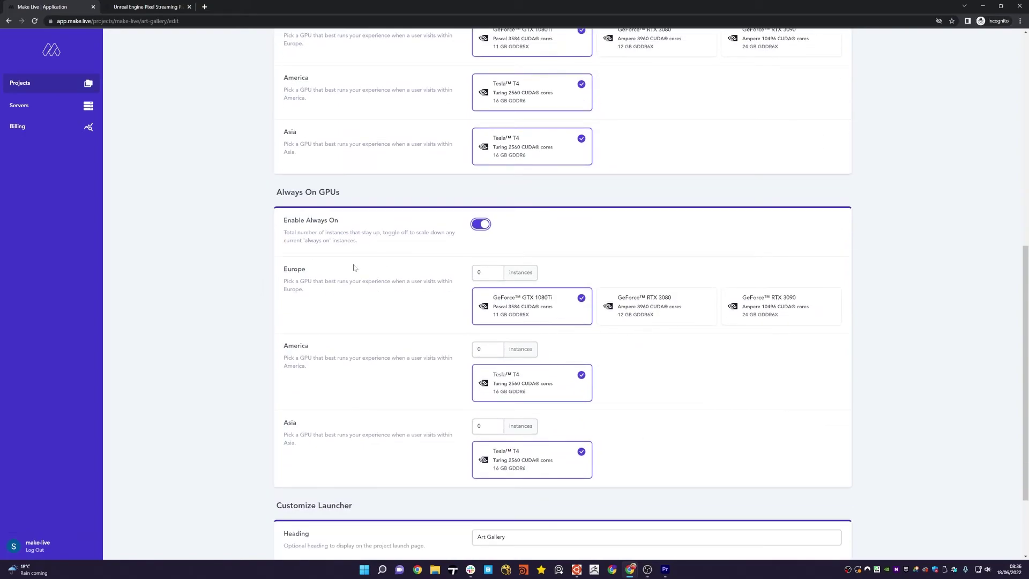
pyautogui.click(495, 270)
pyautogui.click(495, 347)
pyautogui.scroll(8, 429, 386)
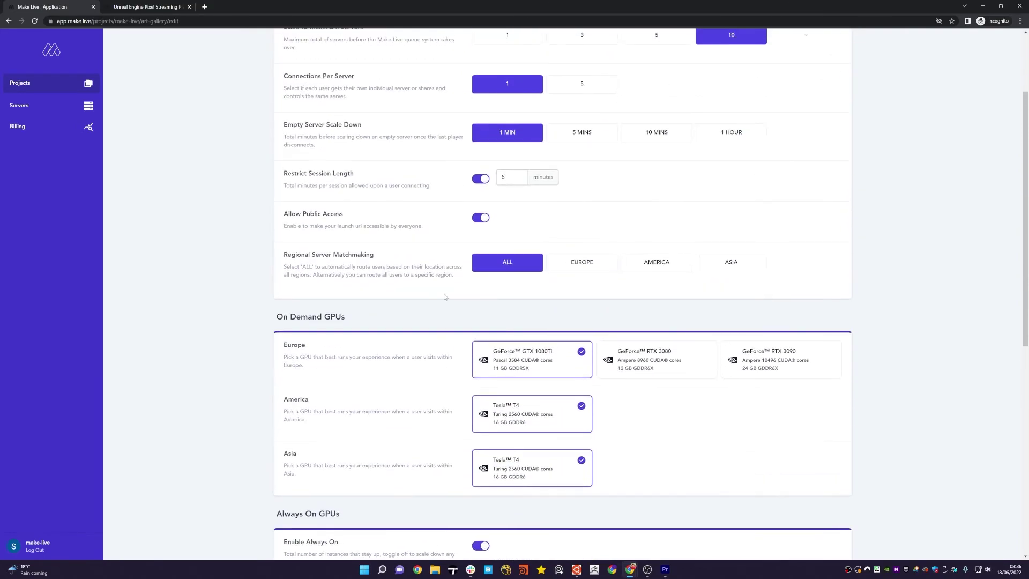
pyautogui.scroll(-10, 441, 296)
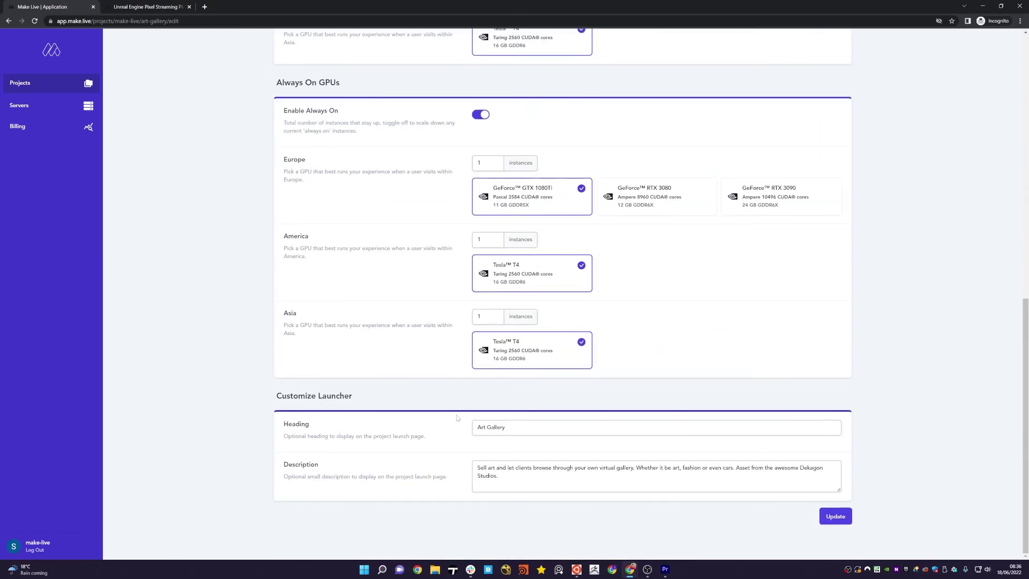
# Save the always-on GPU settings and view Server Live View, showing no active servers.
pyautogui.click(834, 515)
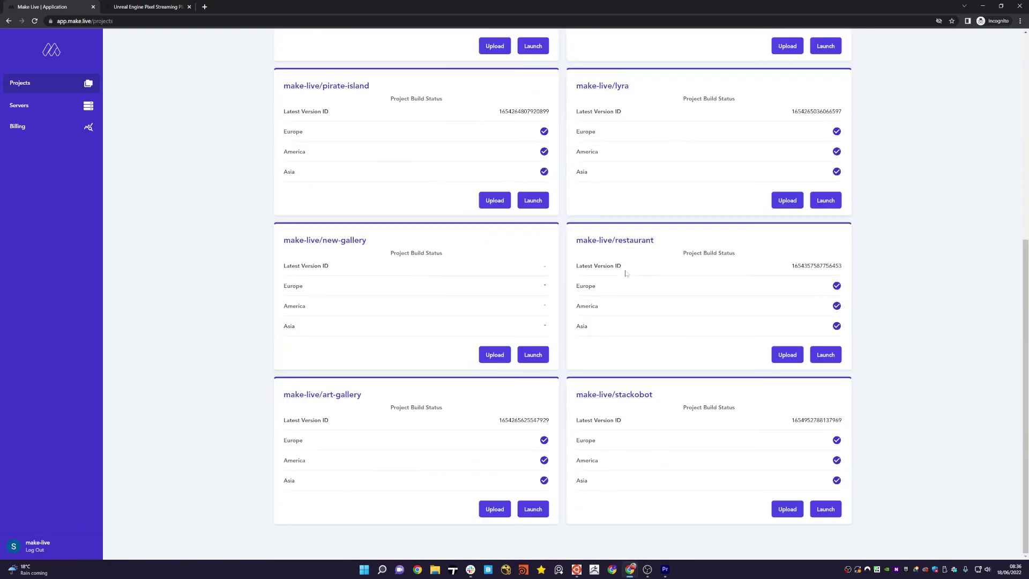
pyautogui.click(75, 106)
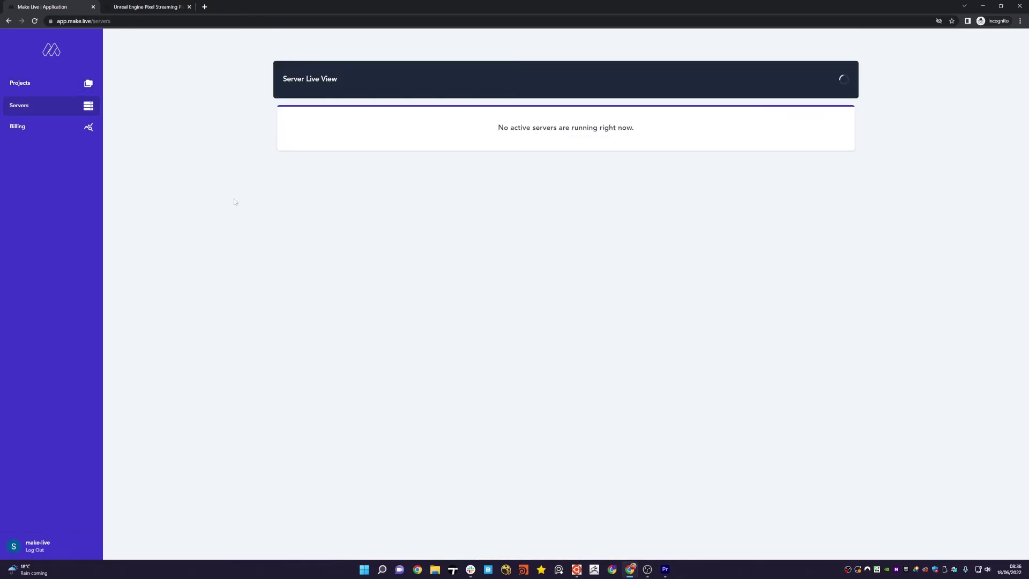